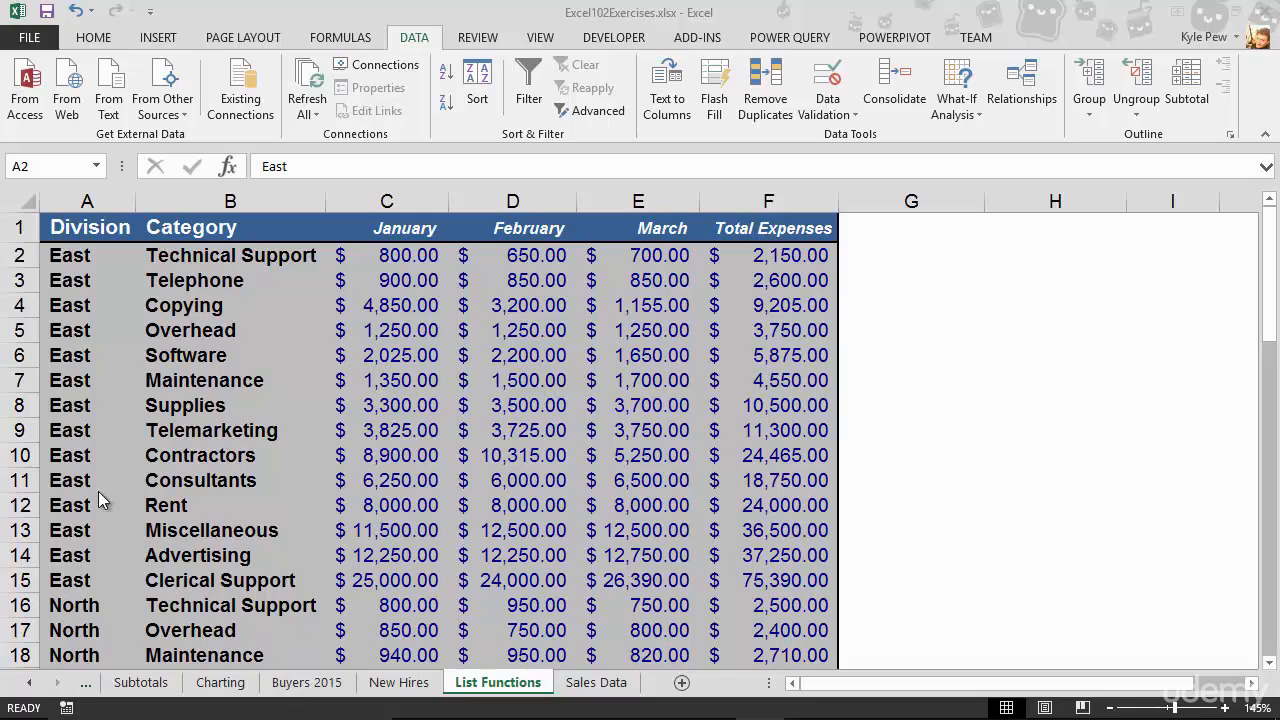
Group the January column (C) and test the outline by collapsing and re-expanding it.
scroll(75, 540, "down", 4)
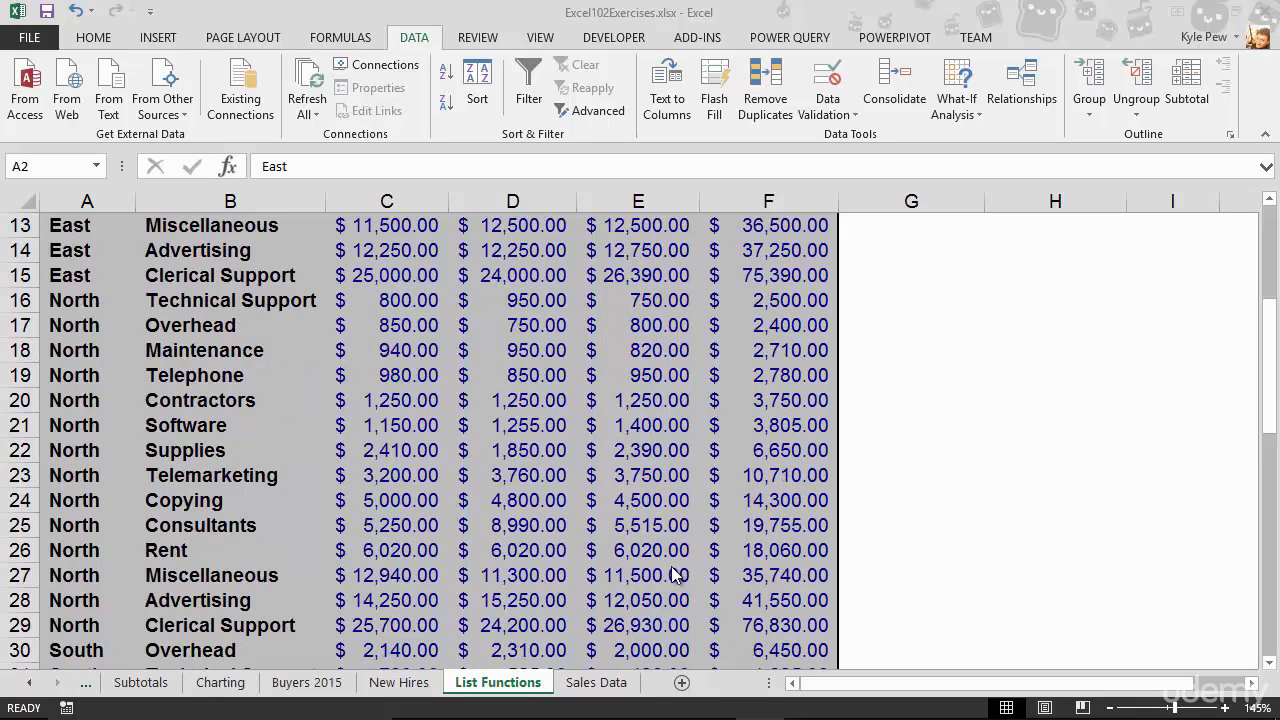
scroll(253, 519, "up", 4)
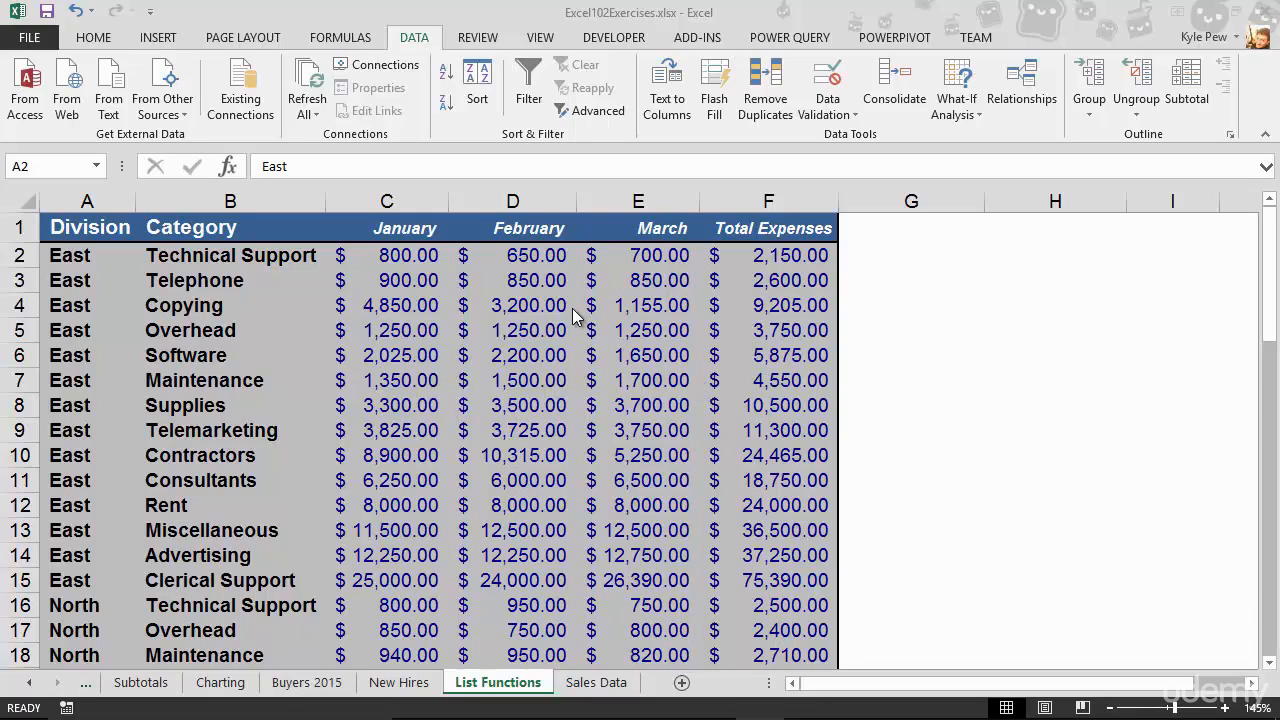
left_click(388, 201)
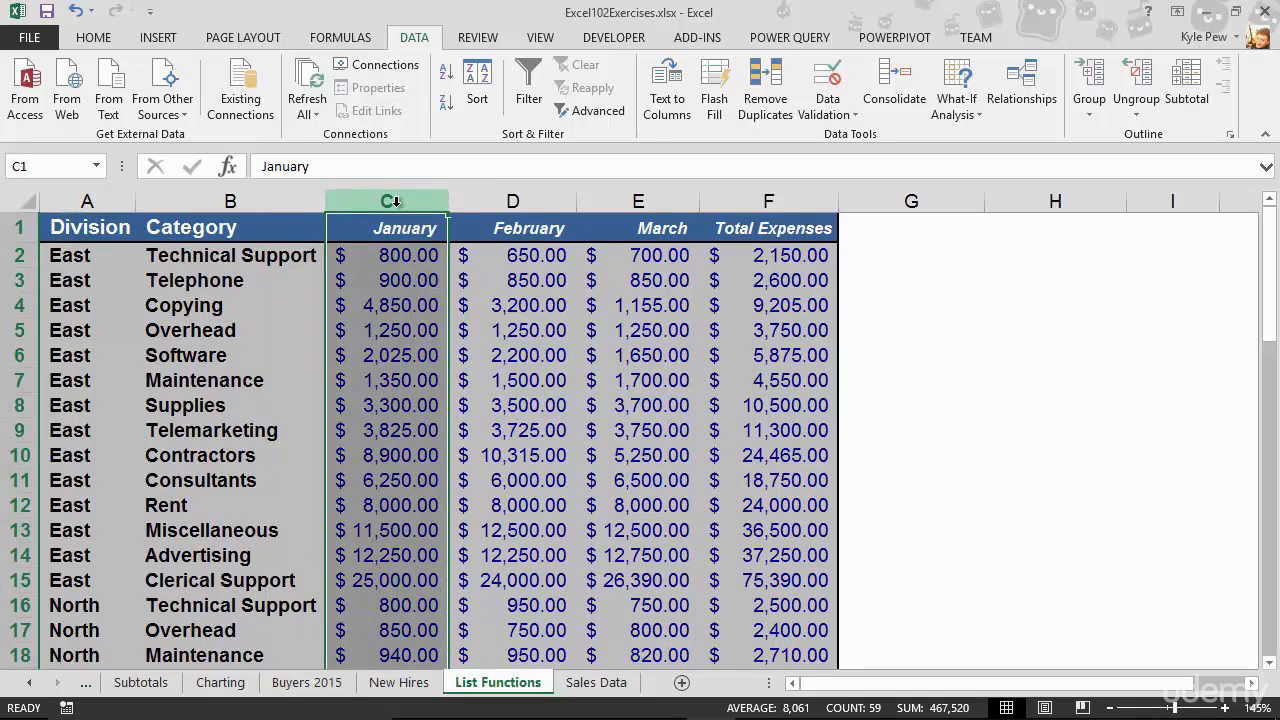
right_click(396, 201)
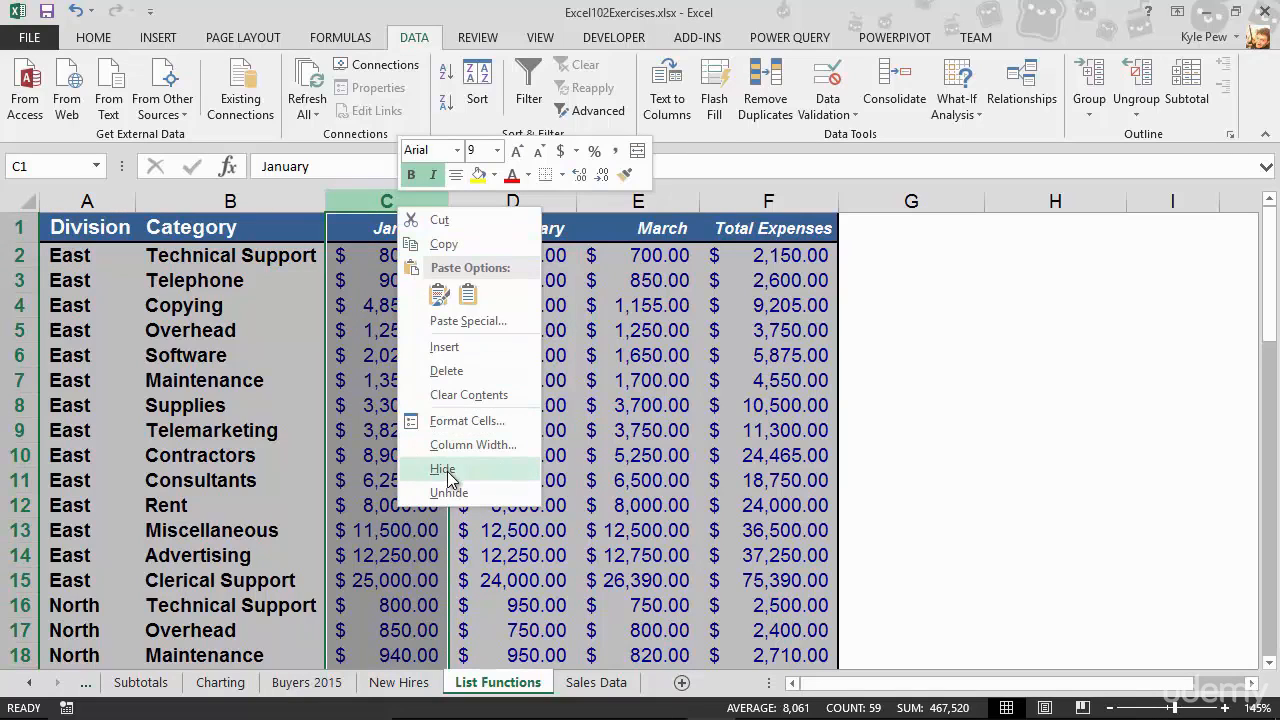
left_click(595, 367)
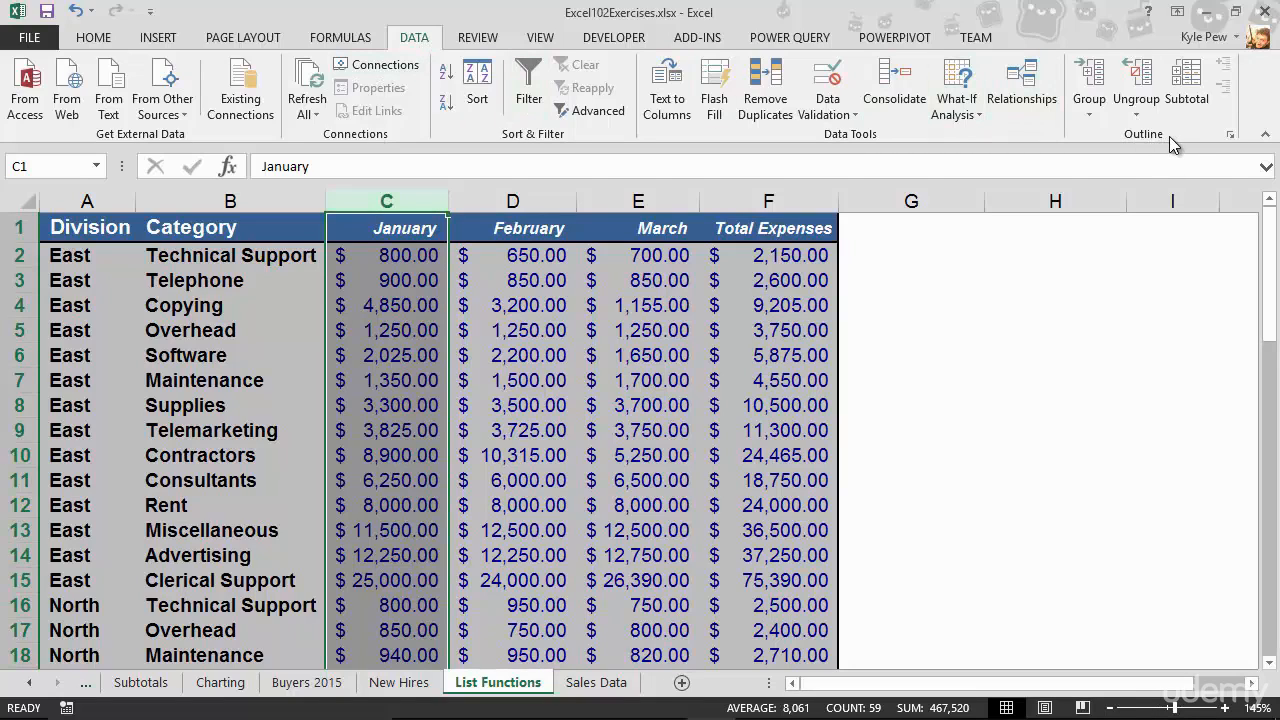
left_click(1089, 117)
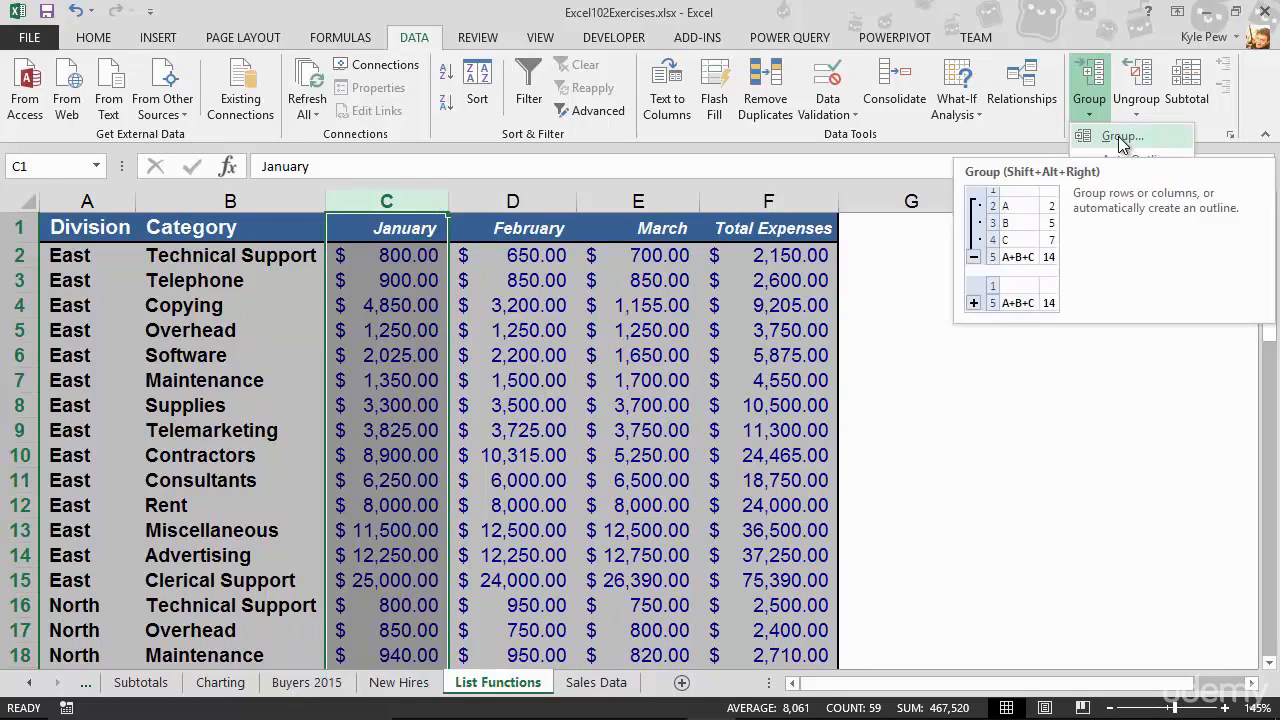
left_click(1121, 140)
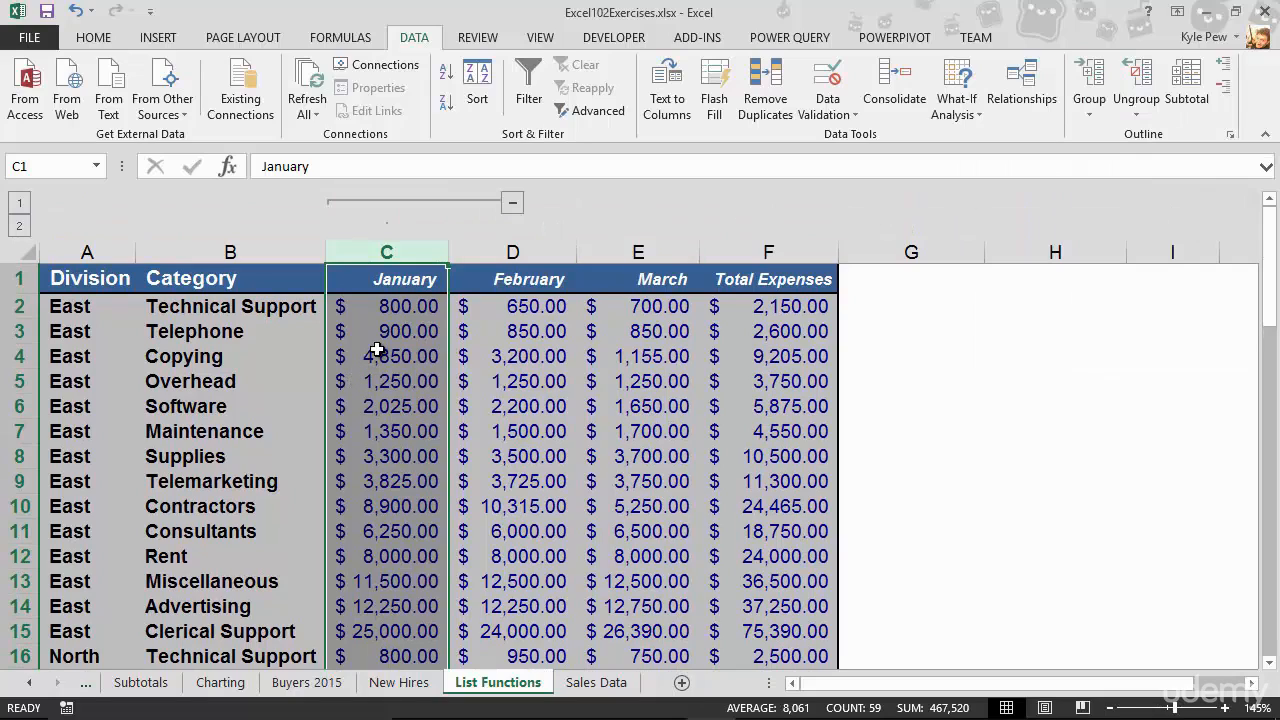
left_click(515, 205)
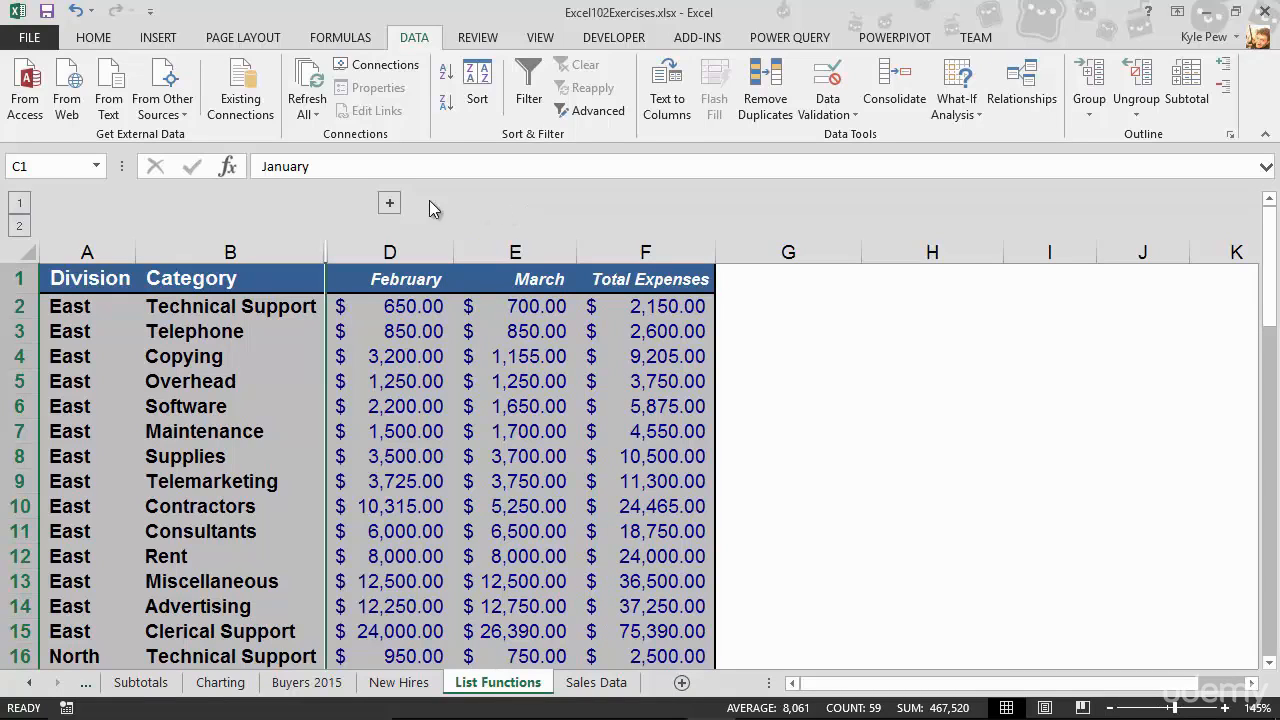
left_click(390, 205)
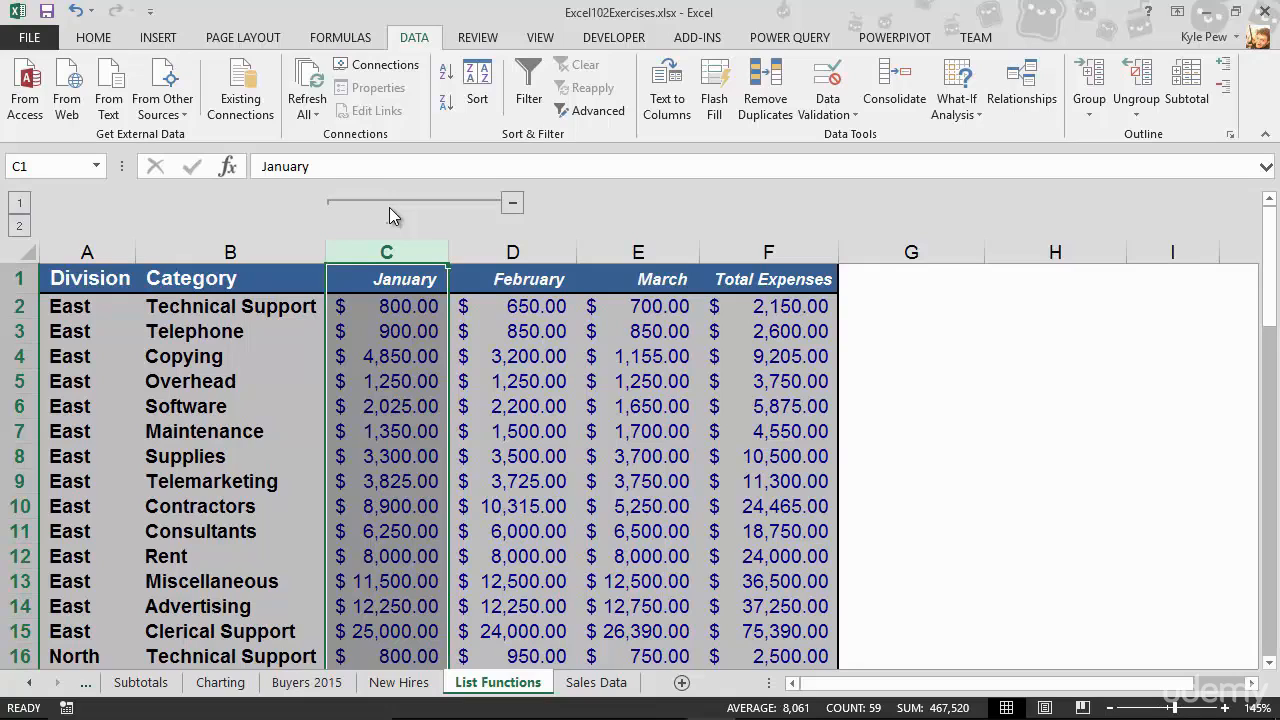
Group the January and February columns (C:D) together as an additional outline level.
left_click_drag(375, 251, 505, 246)
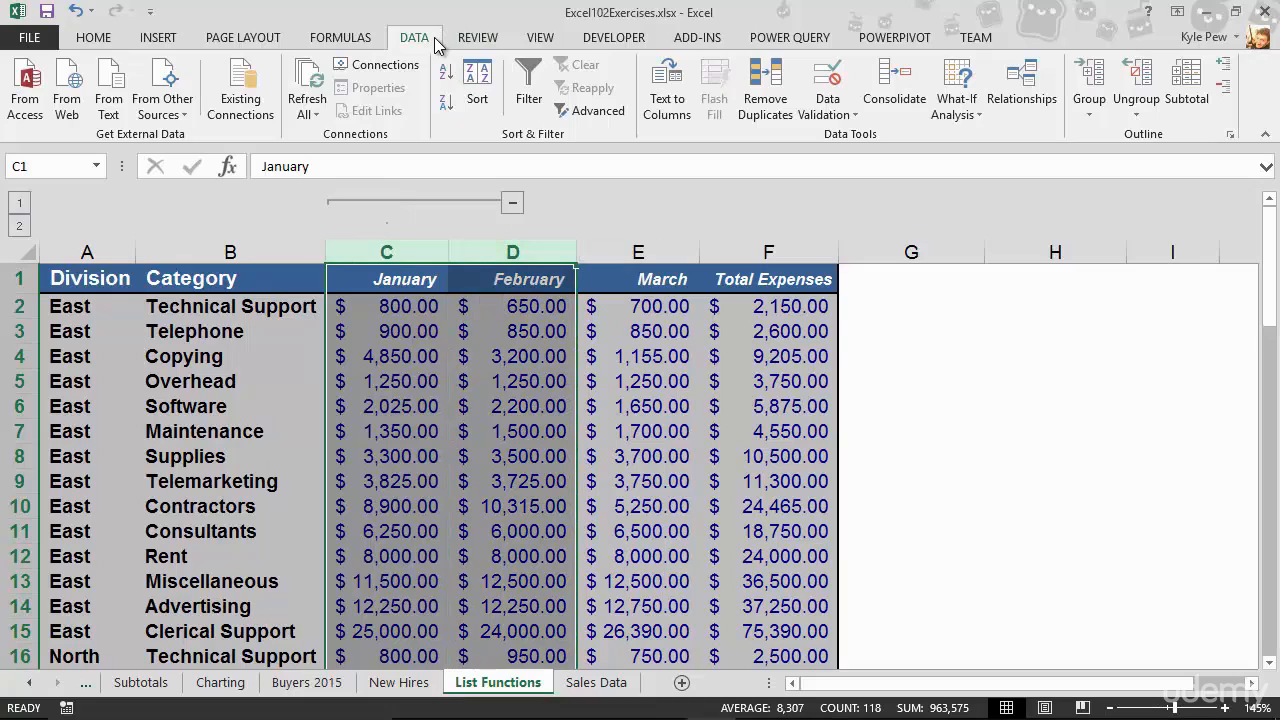
left_click(1088, 110)
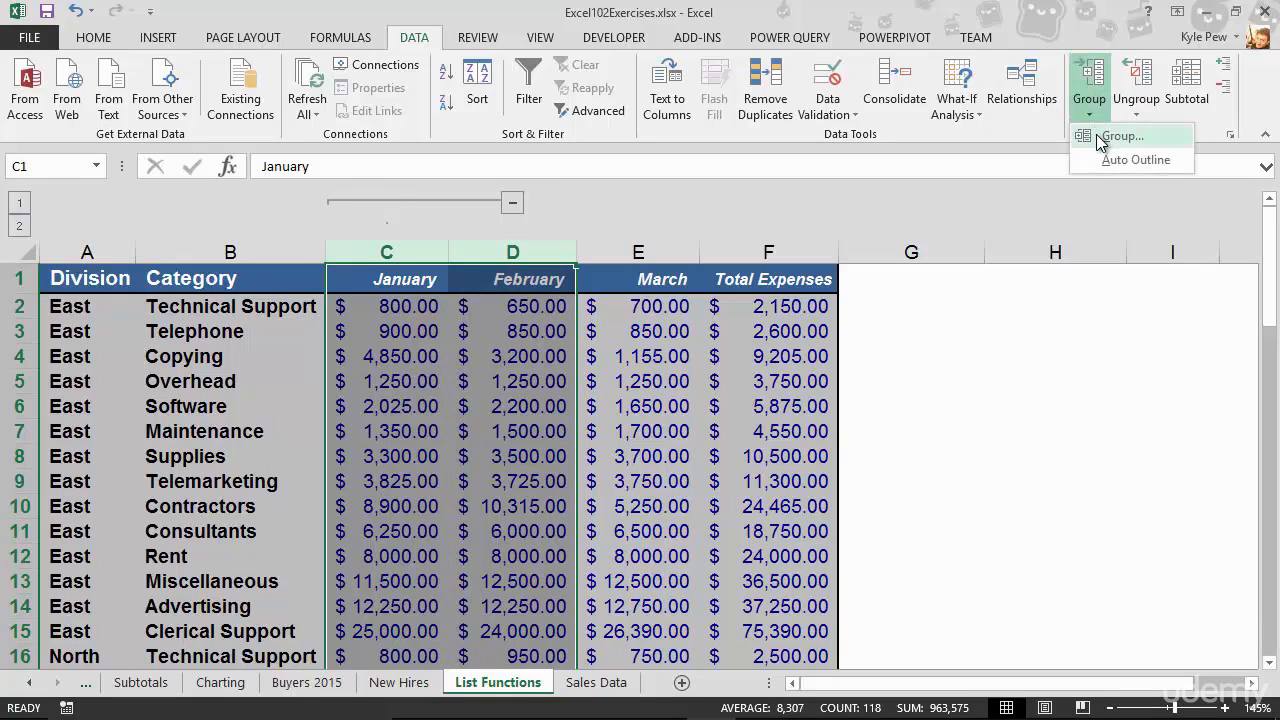
left_click(1121, 136)
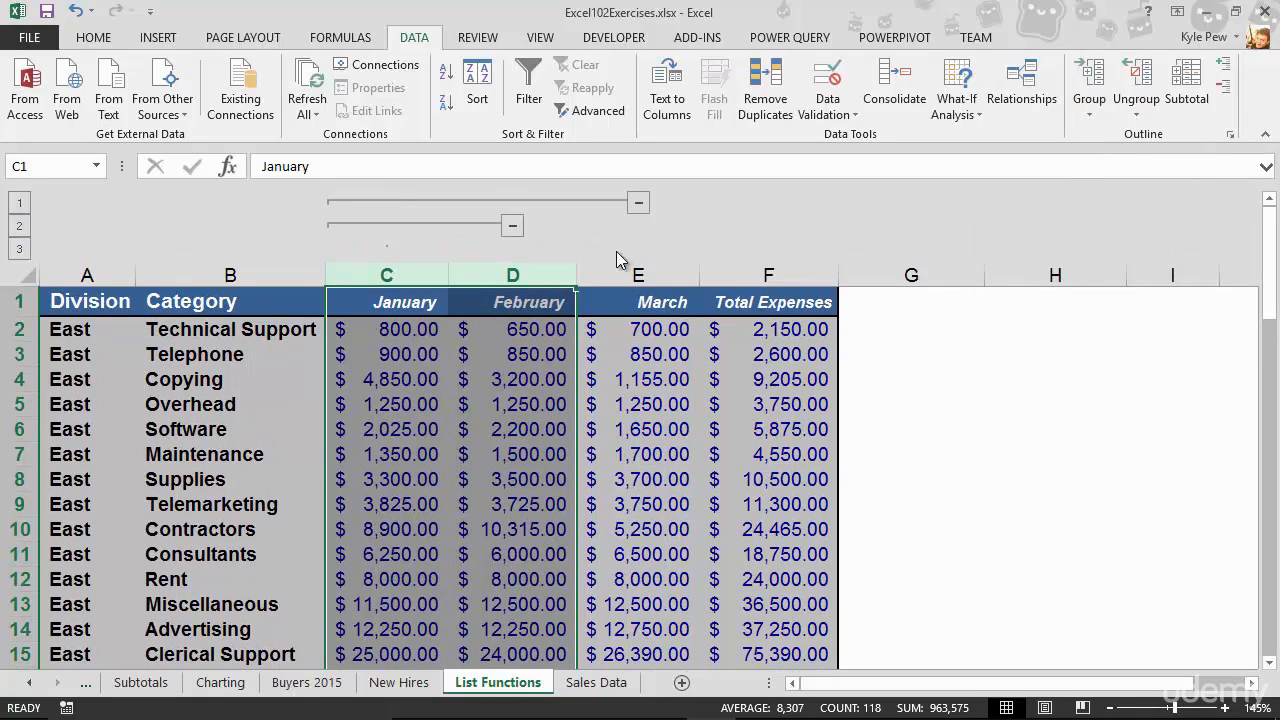
Collapse and re-expand the January group, and do the same with the January–February group.
left_click(512, 228)
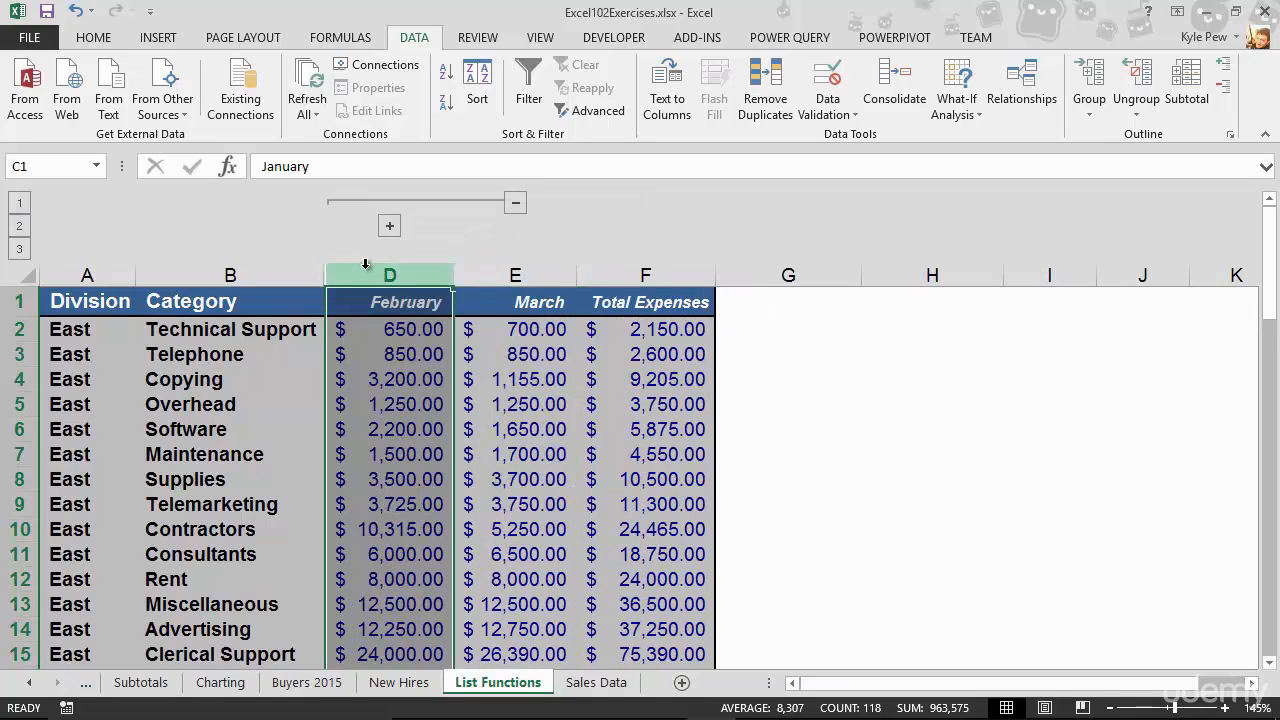
left_click(389, 228)
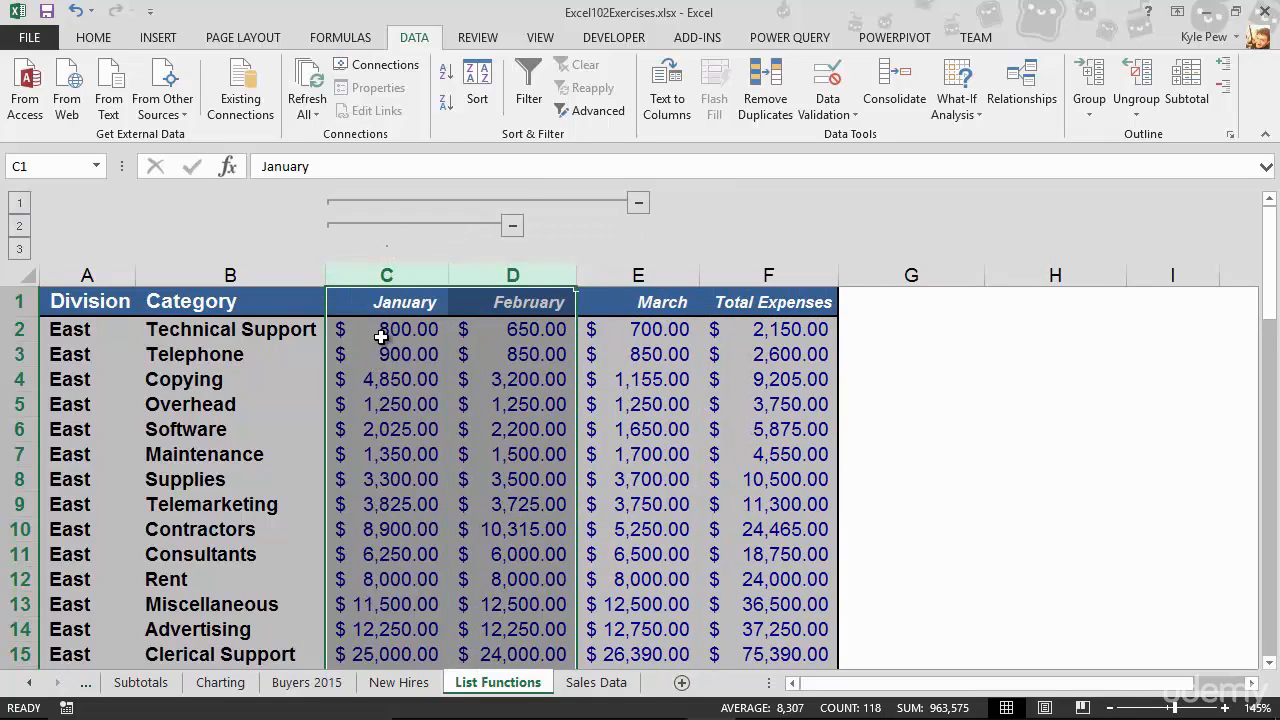
left_click(639, 205)
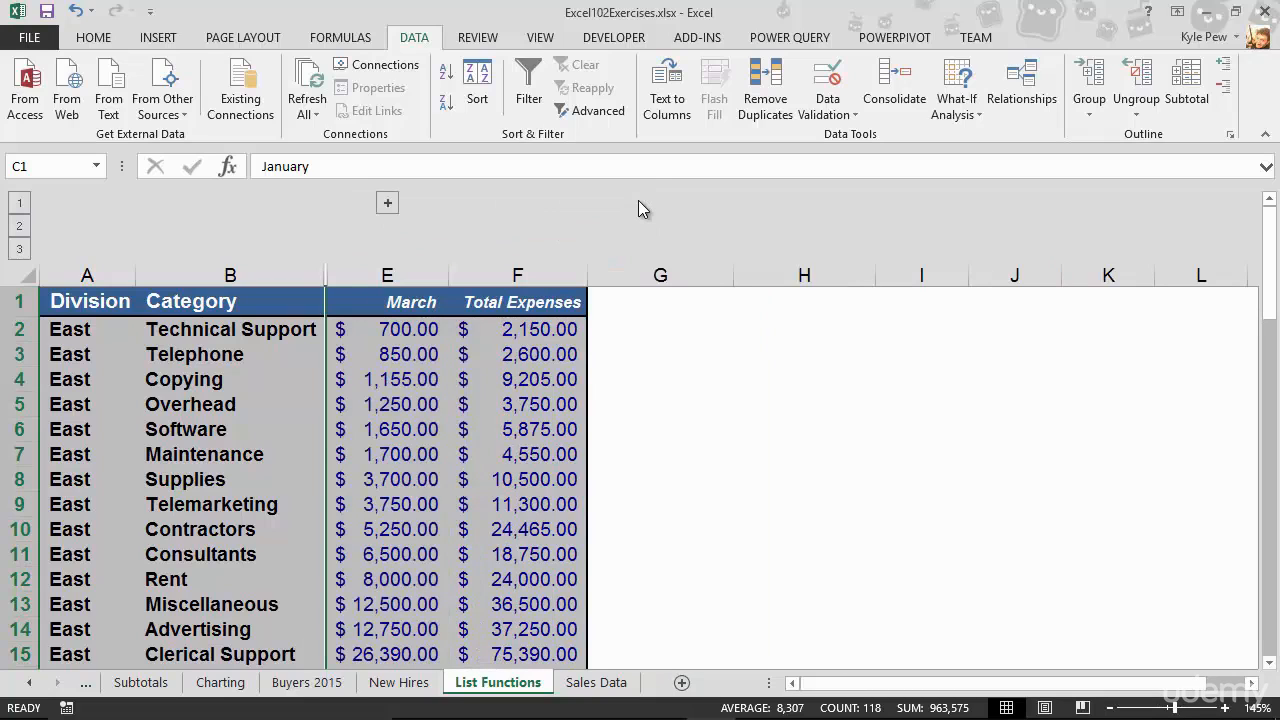
left_click(387, 203)
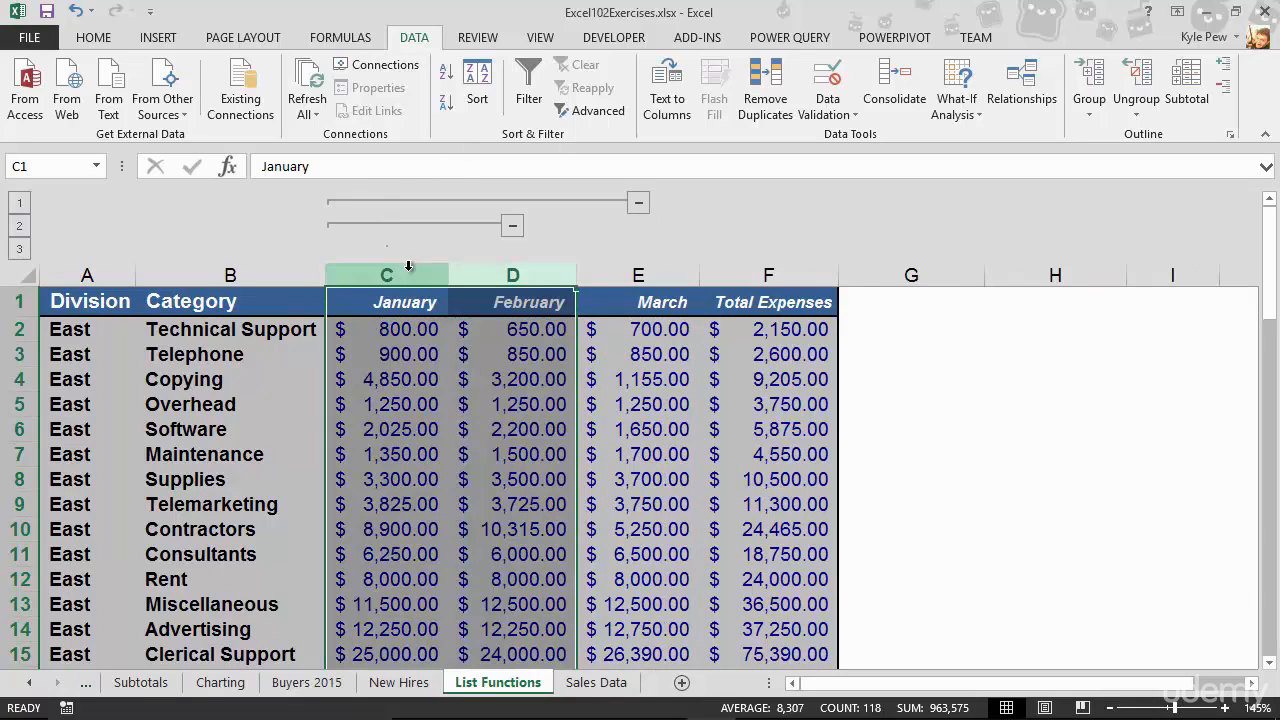
Group the January to March columns (C:E) as another outline level and collapse and re-expand that group.
left_click_drag(386, 275, 625, 278)
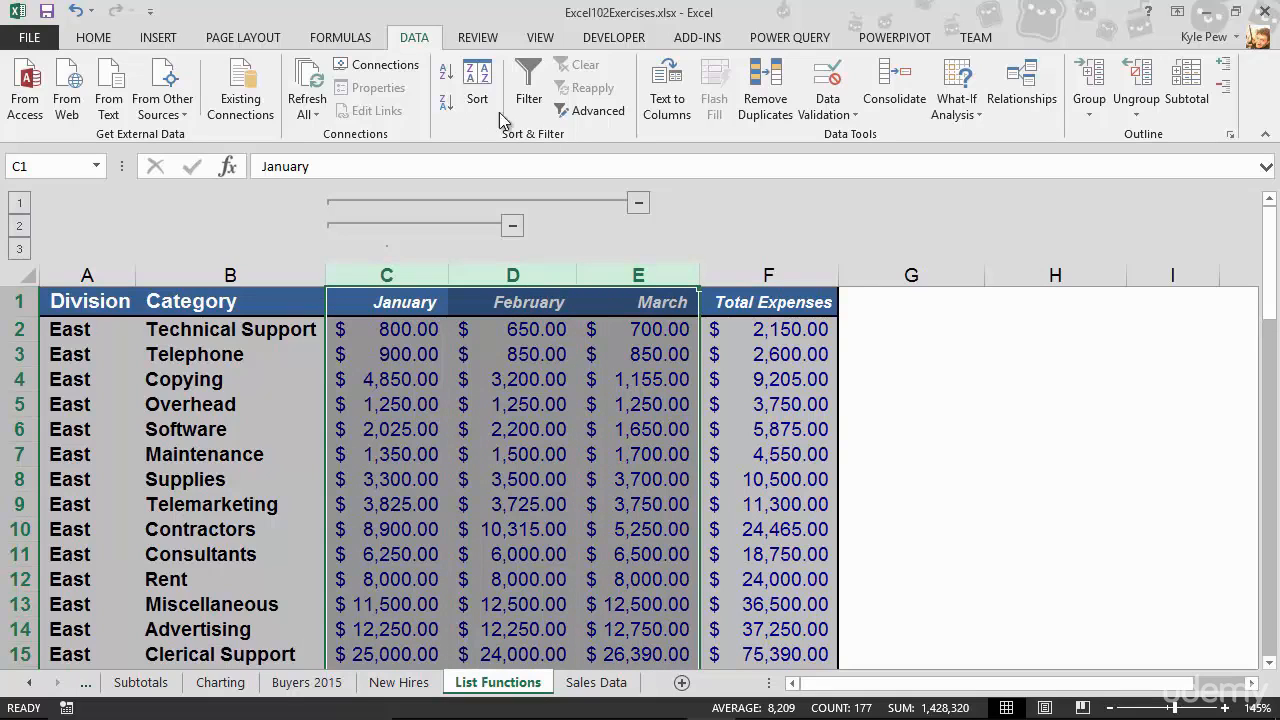
left_click(1080, 80)
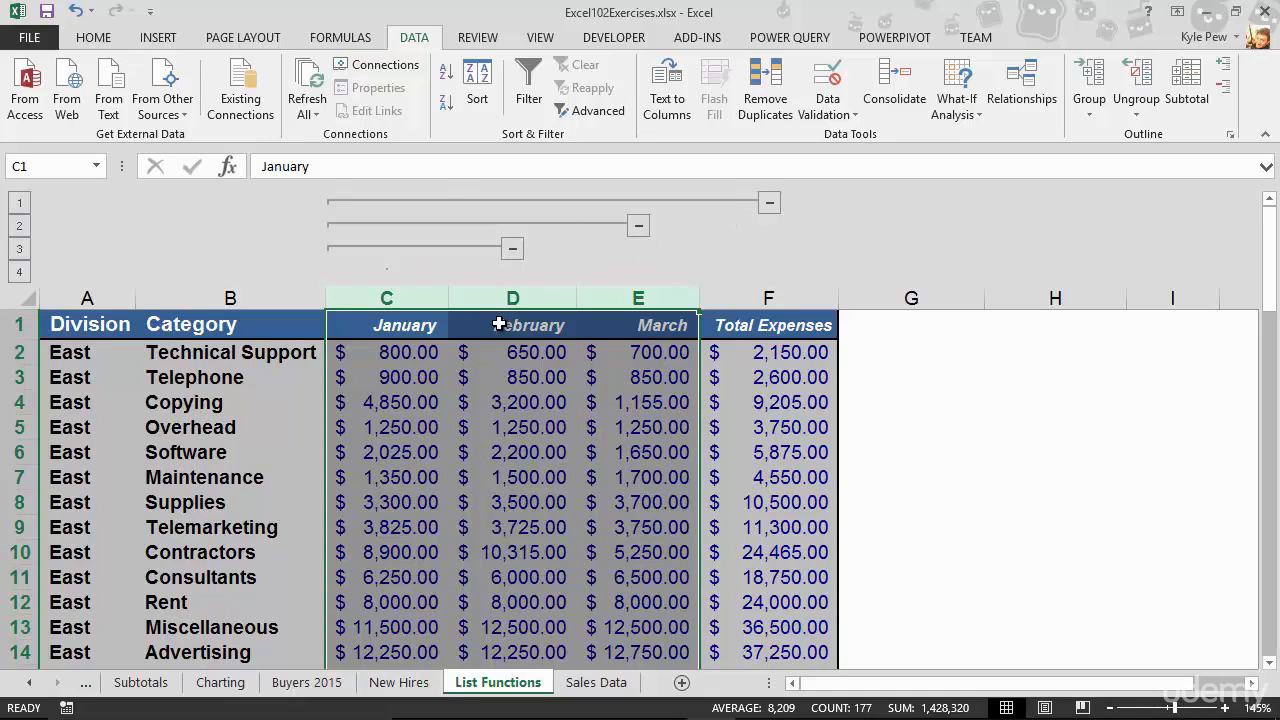
left_click(769, 203)
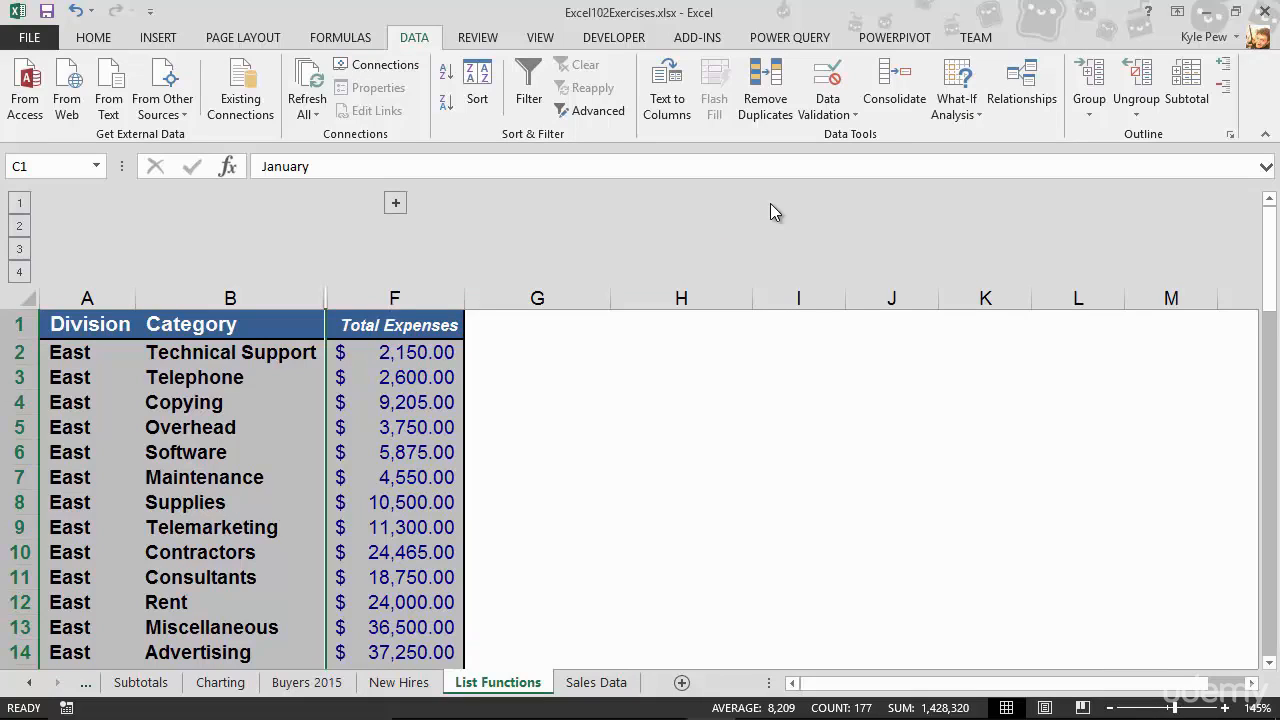
left_click(395, 203)
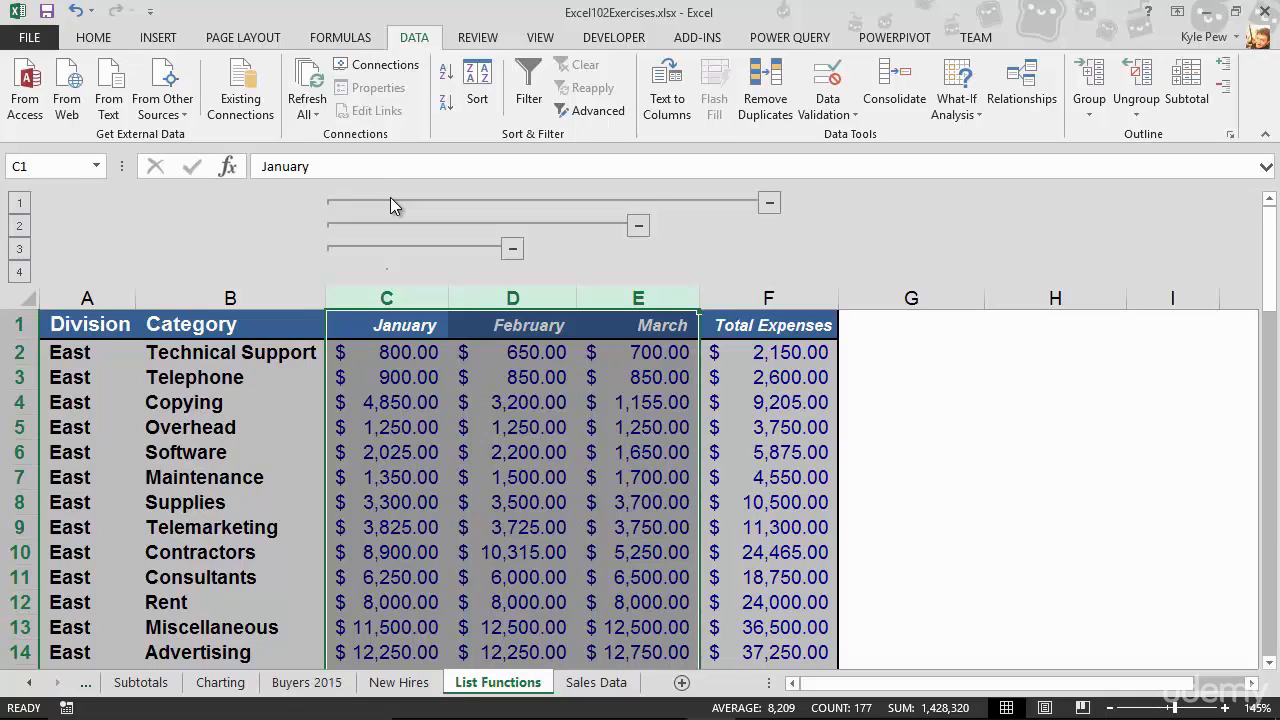
Group all East division rows (rows 2 to 15) into a row outline.
scroll(237, 371, "down", 1)
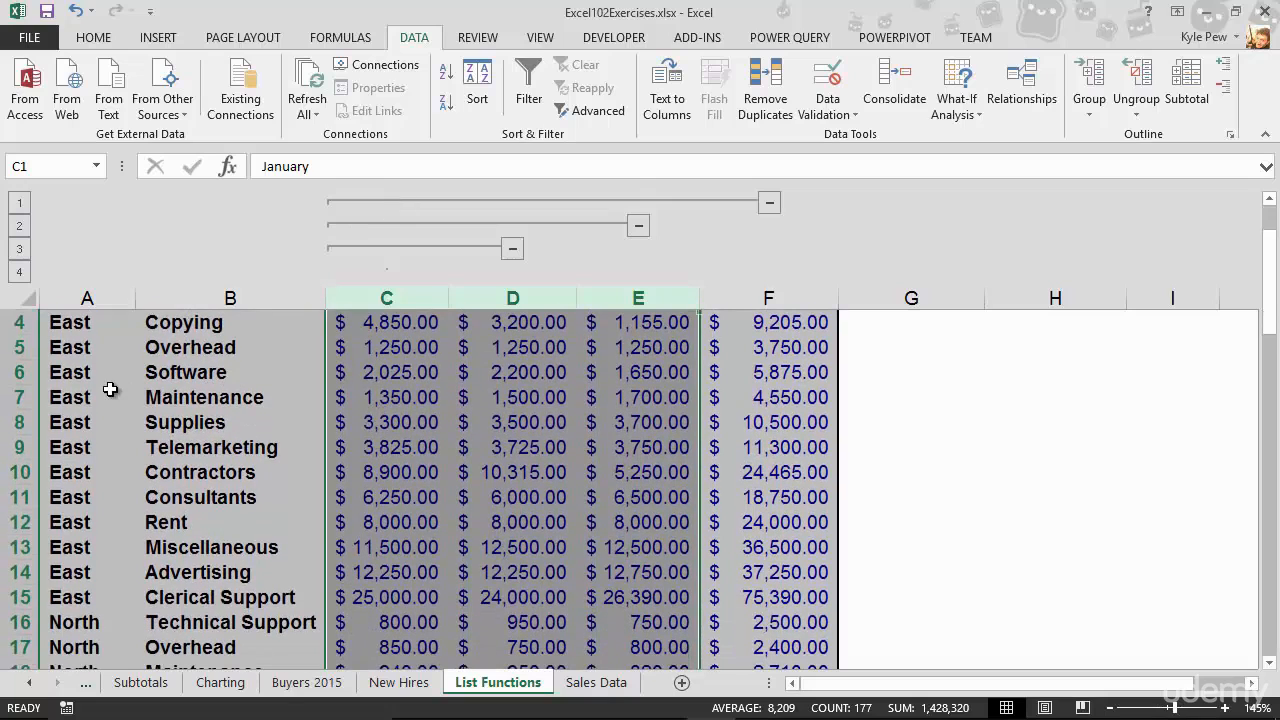
left_click(18, 592)
left_click_drag(18, 590, 27, 354)
scroll(35, 460, "down", 3)
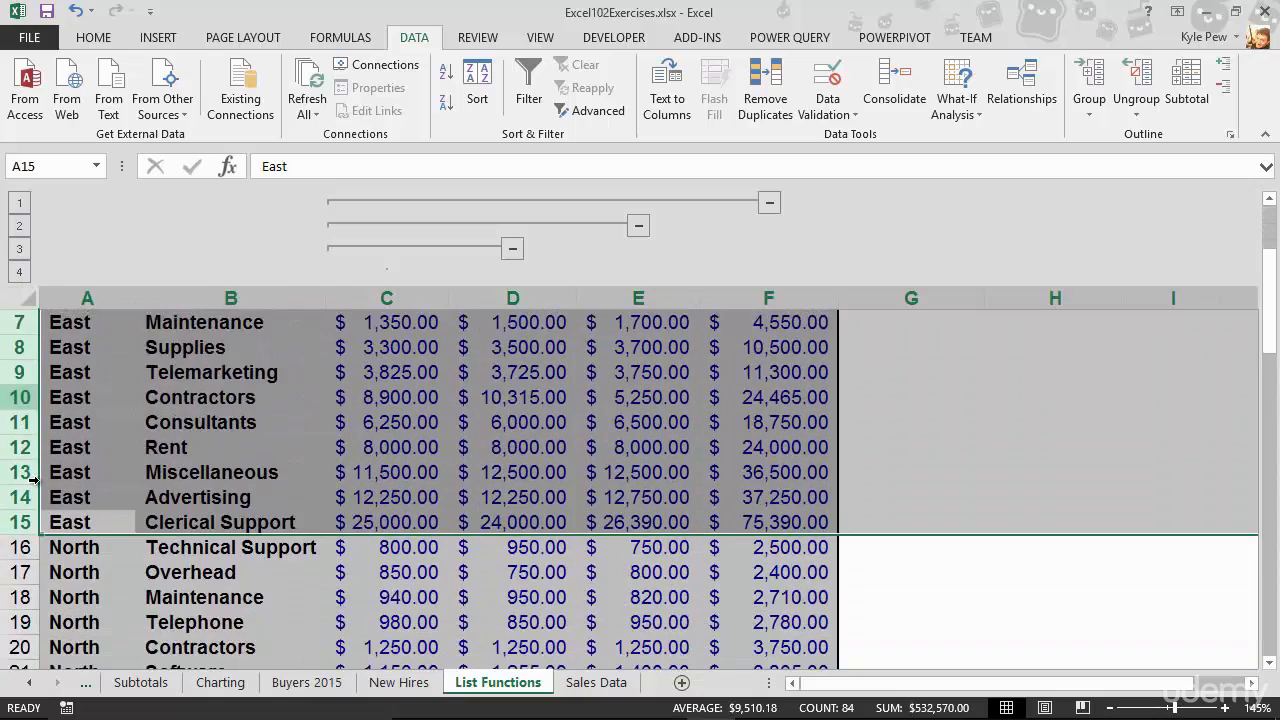
scroll(180, 446, "up", 3)
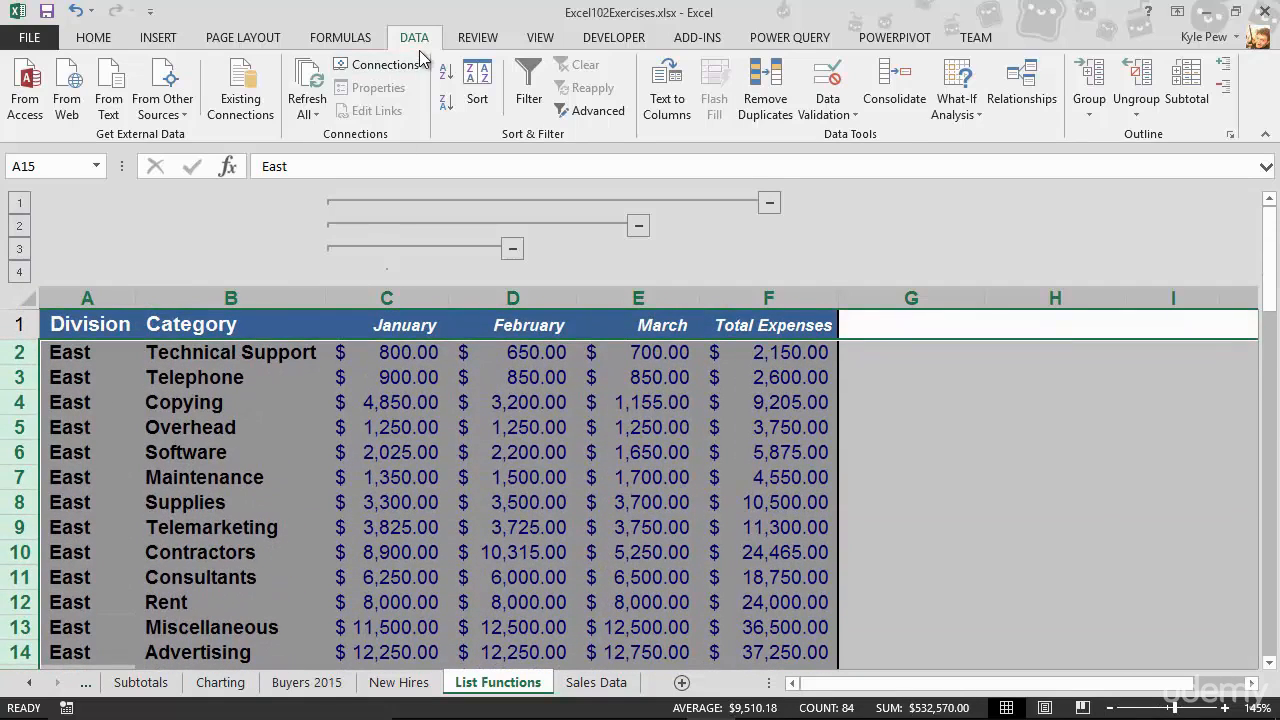
left_click(1089, 110)
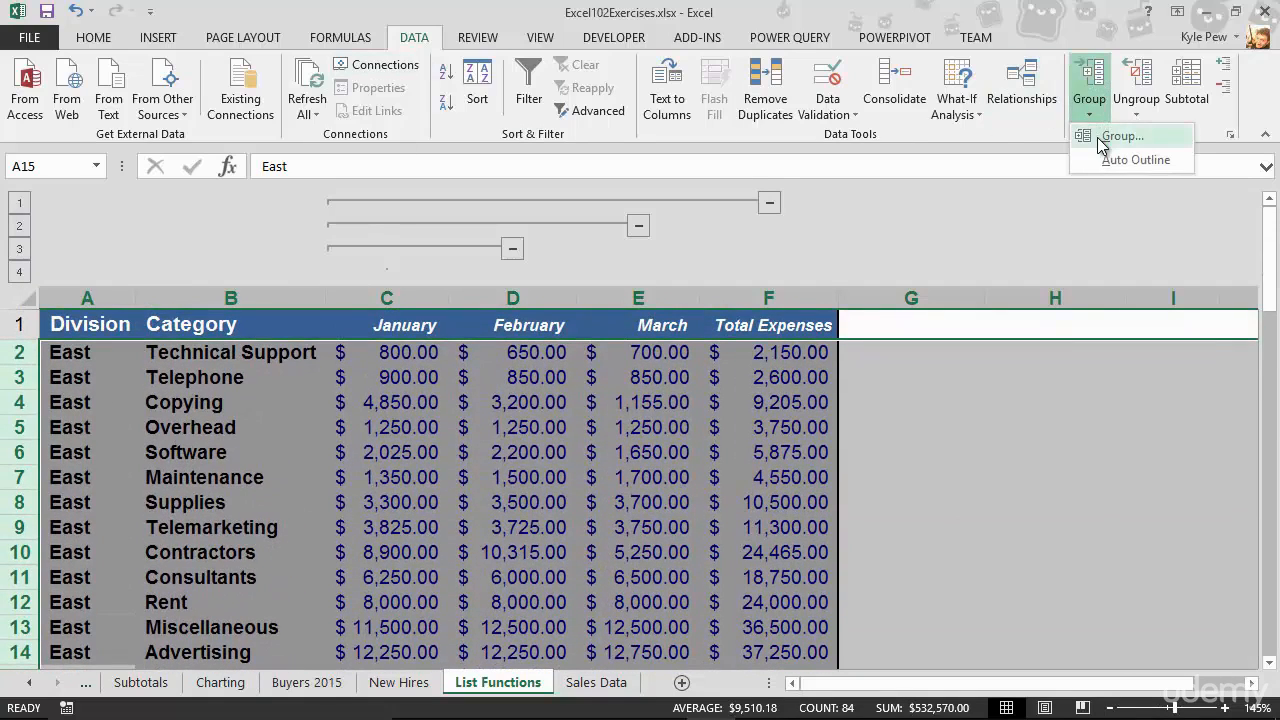
left_click(1105, 137)
Collapse the row outline to level 1 and expand the East division rows again.
scroll(20, 466, "up", 2)
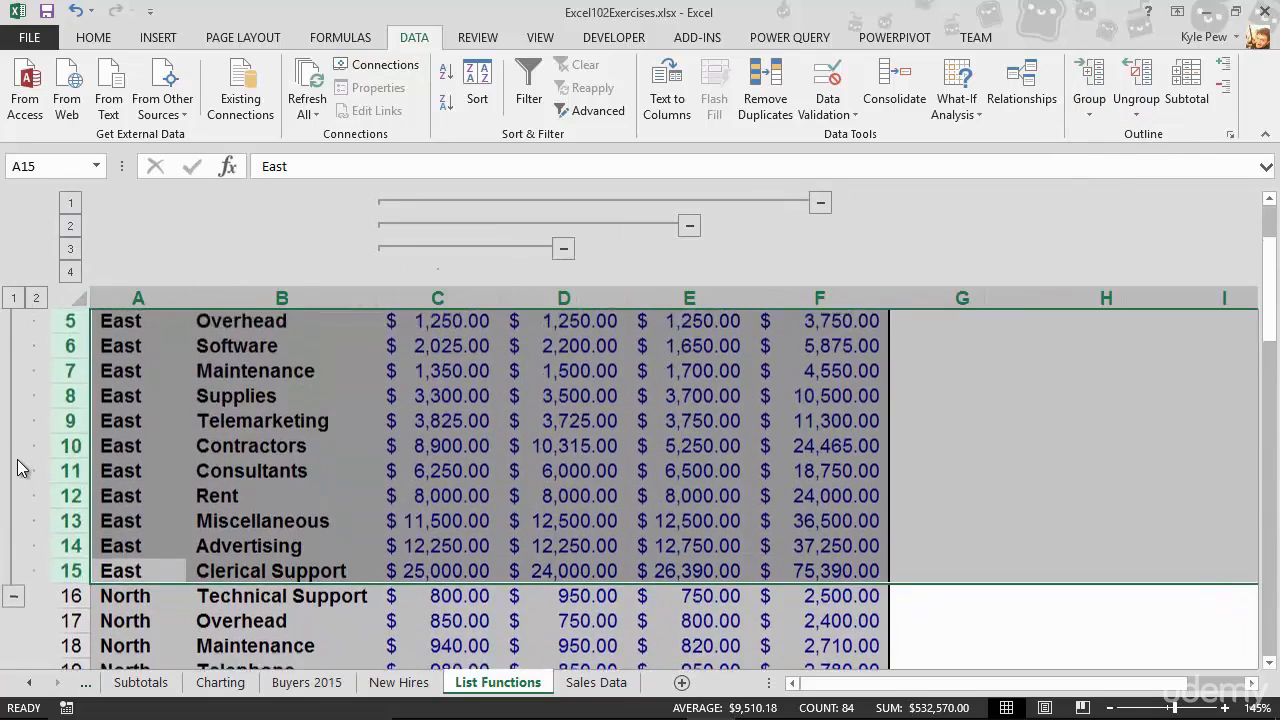
scroll(18, 467, "up", 2)
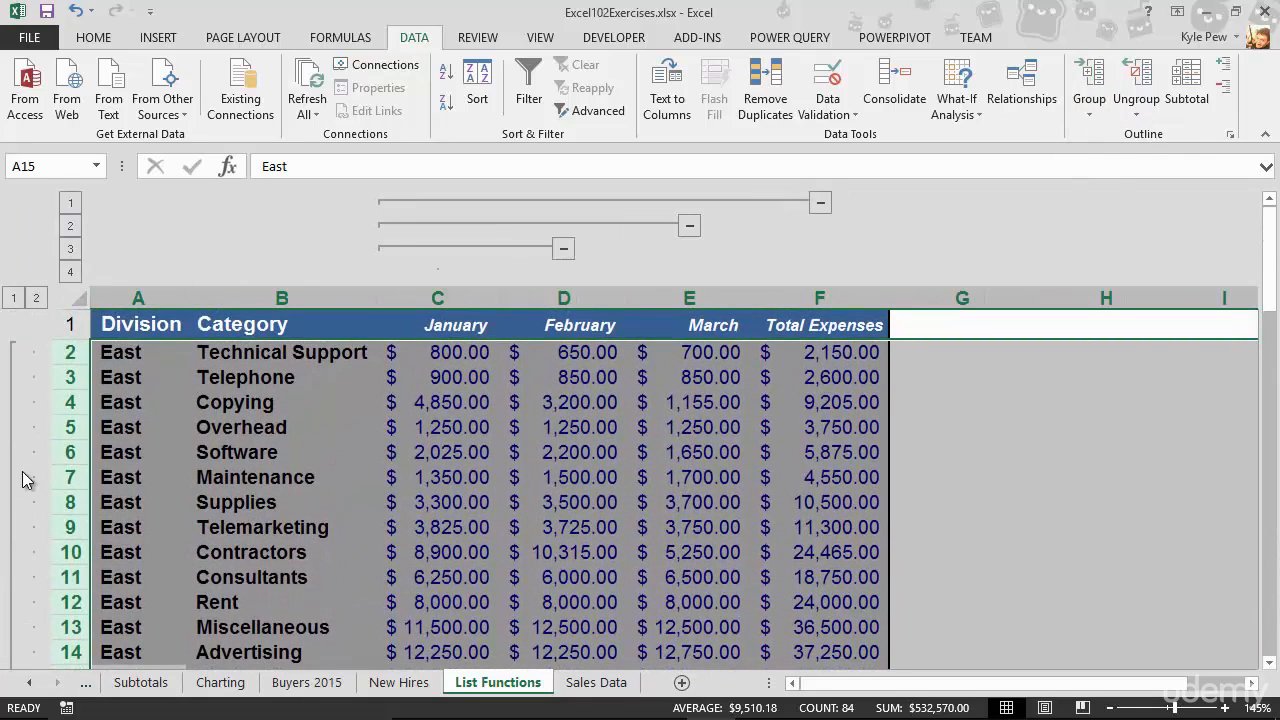
left_click(15, 299)
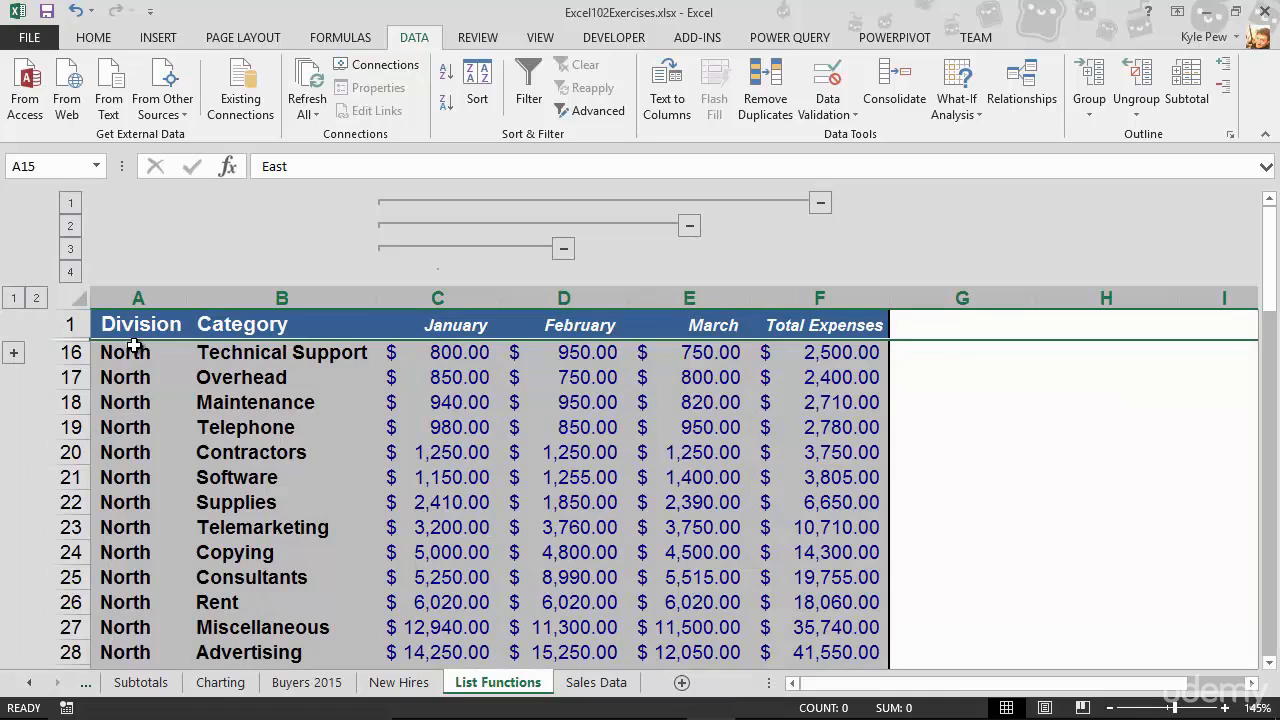
left_click(12, 355)
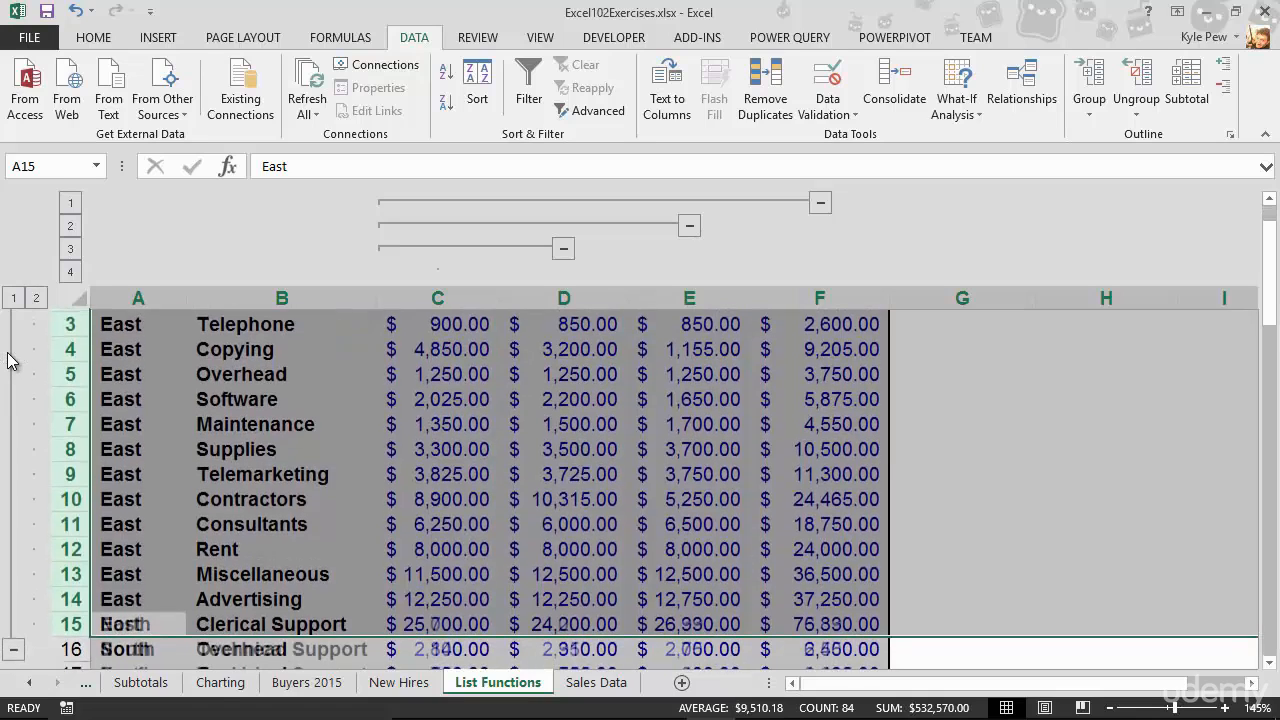